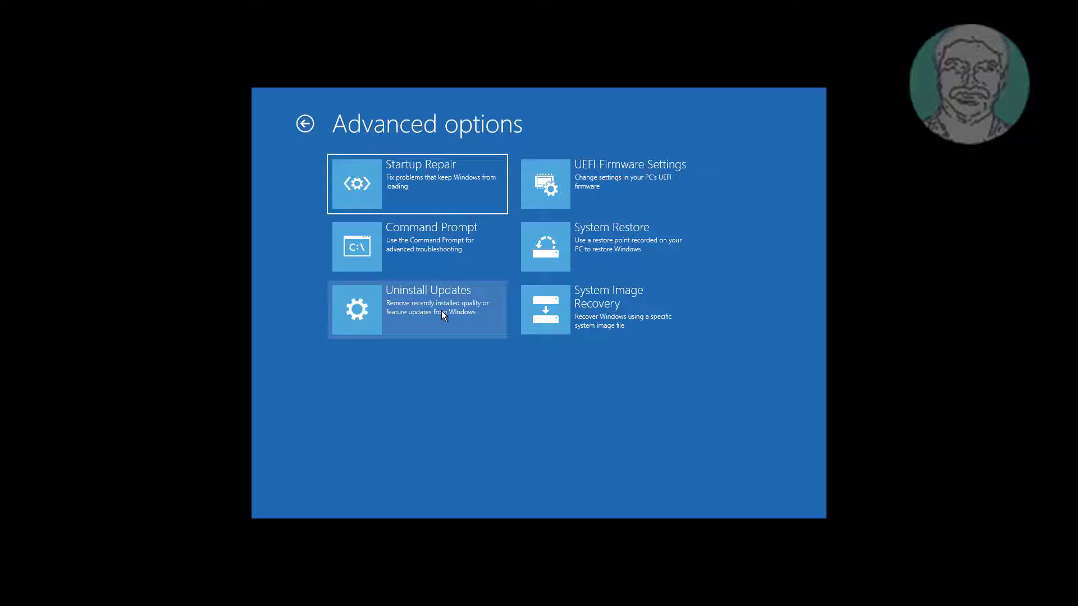
# Step: Open Command Prompt, list boot entries with bcdedit, and highlight the partition=D: value
pyautogui.click(441, 250)
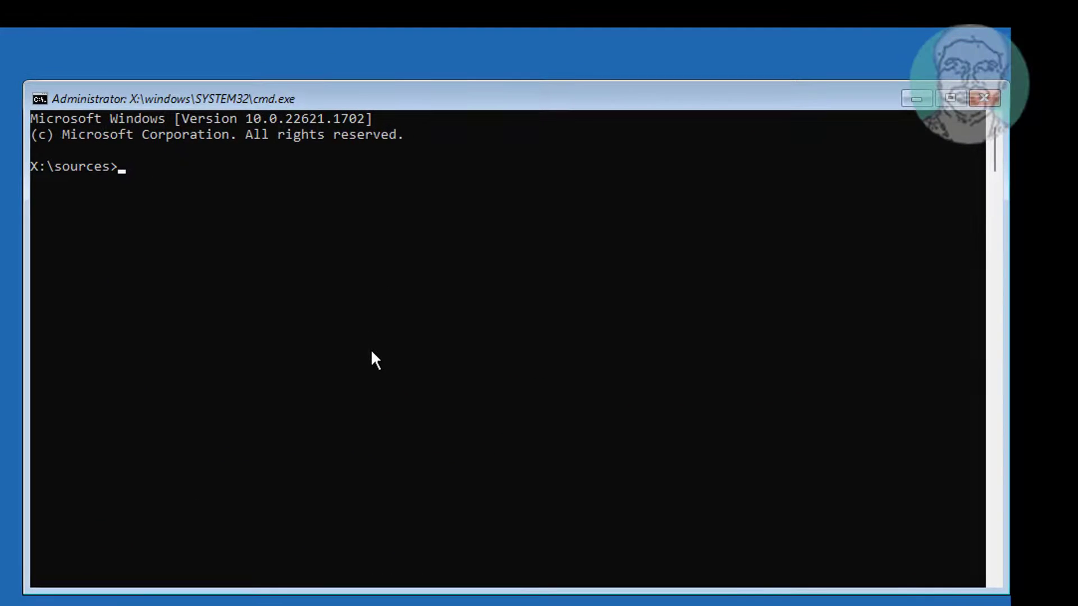
pyautogui.write('bcde')
pyautogui.write('dit')
pyautogui.press('Return')
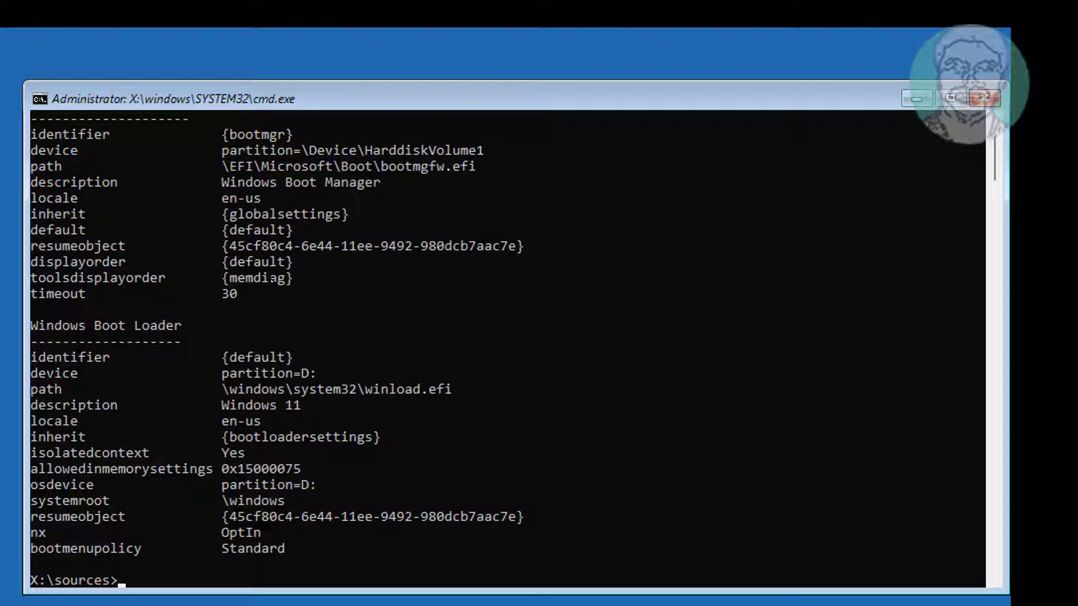
pyautogui.moveTo(220, 377); pyautogui.dragTo(313, 374)
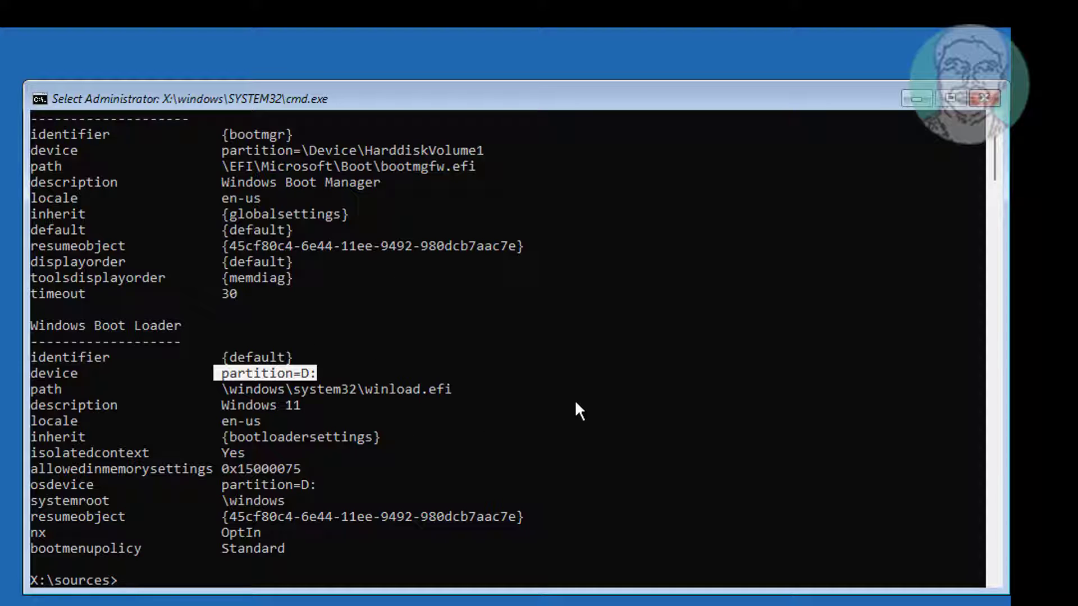
pyautogui.write('b')
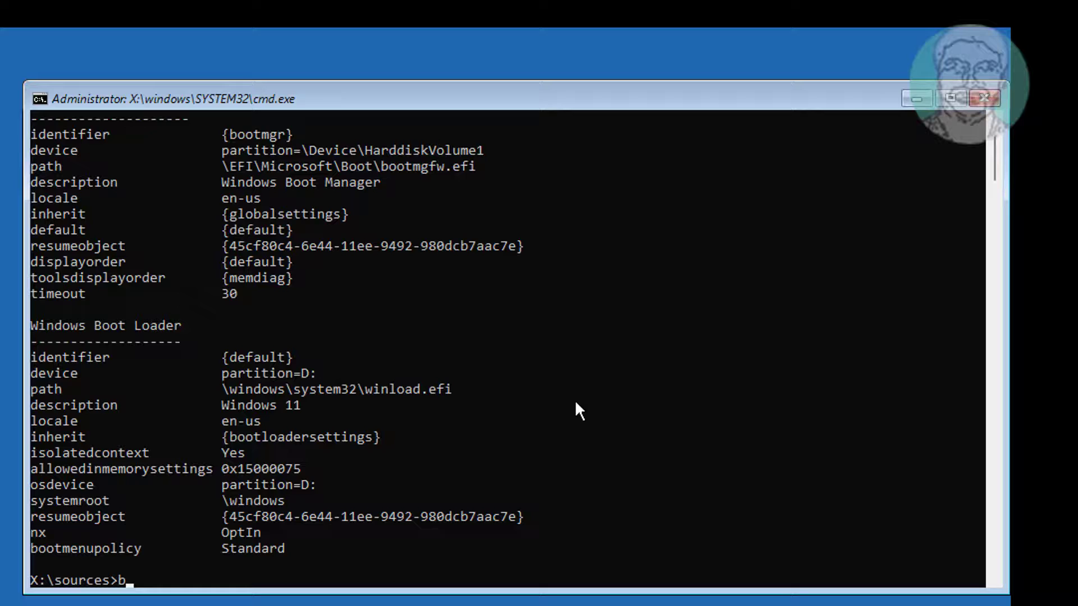
pyautogui.write('ootrec /fix')
pyautogui.write('mbr')
# Step: Run bootrec /fixmbr, bootrec /fixboot, and bootsect /nt60 sys on the boot volumes
pyautogui.press('Return')
pyautogui.write('boo')
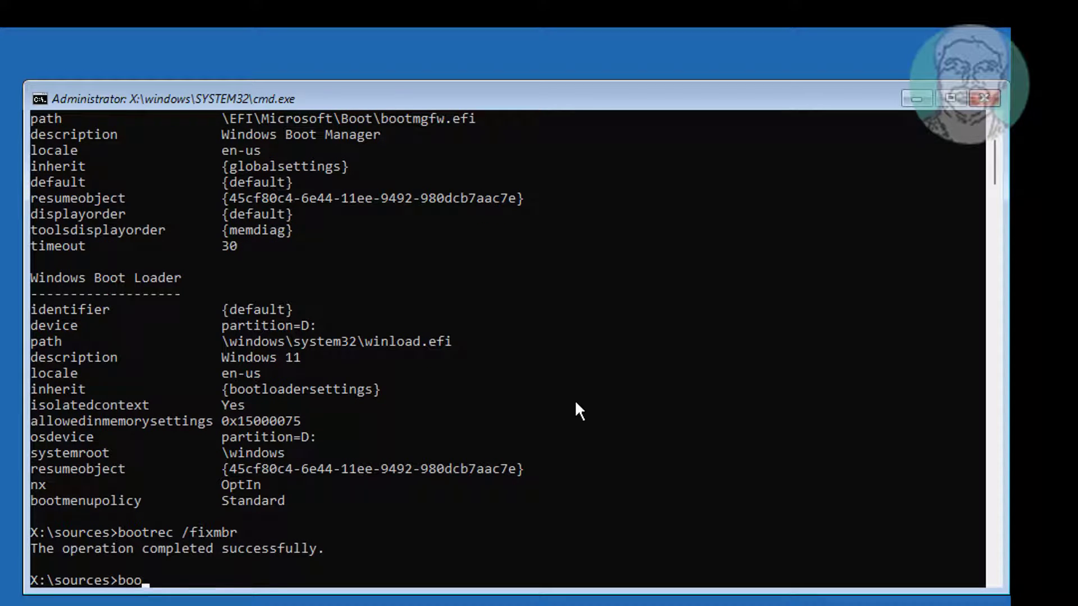
pyautogui.write('trec /fisb')
pyautogui.write('oot')
pyautogui.press('Return')
pyautogui.write('boo')
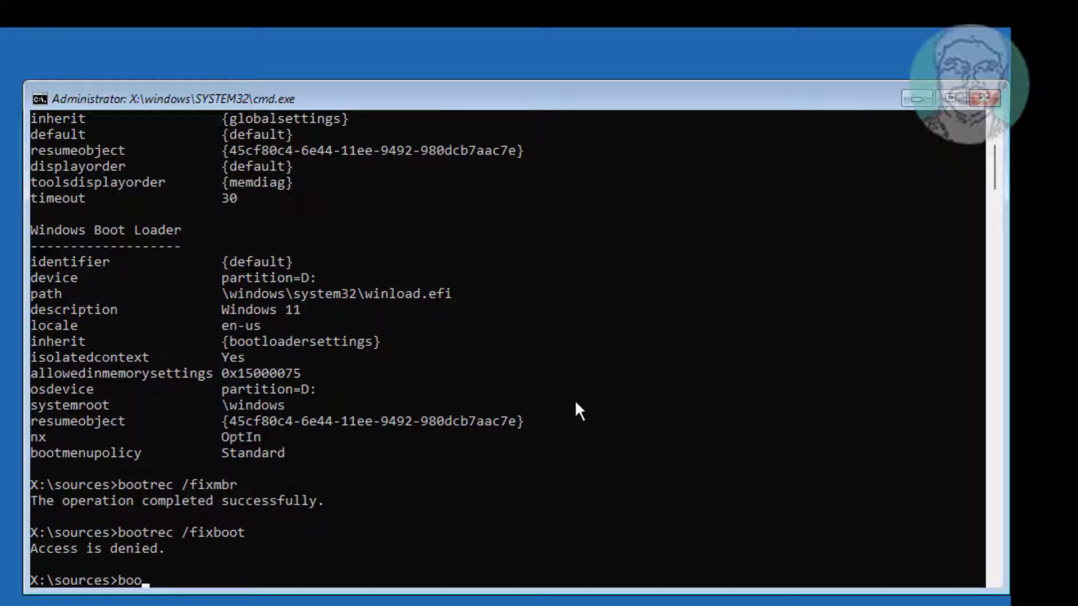
pyautogui.write('tsect')
pyautogui.write(' /n')
pyautogui.write('t60 sys')
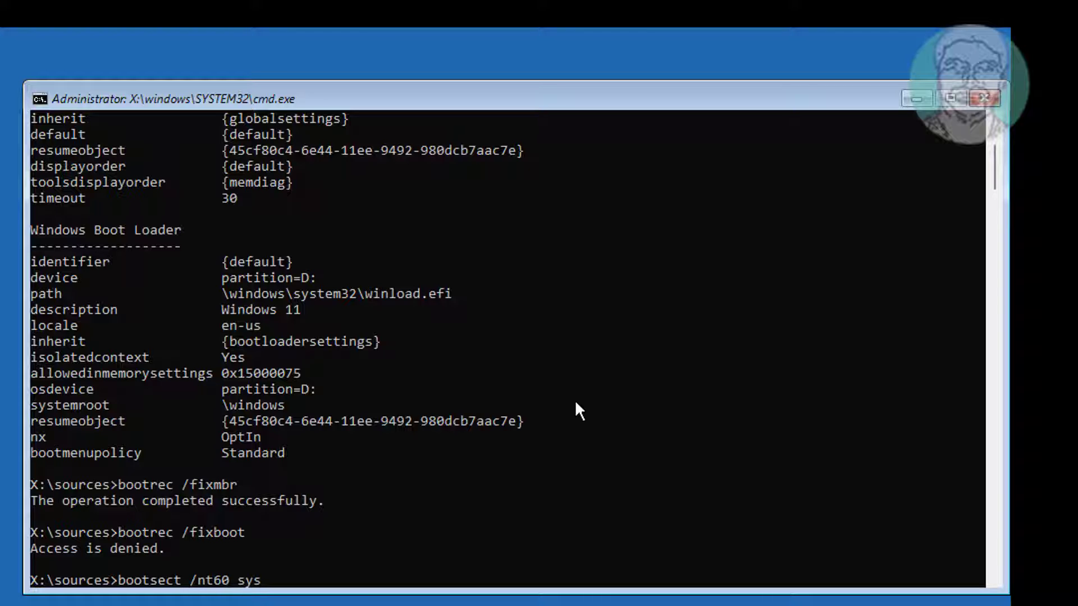
pyautogui.press('Return')
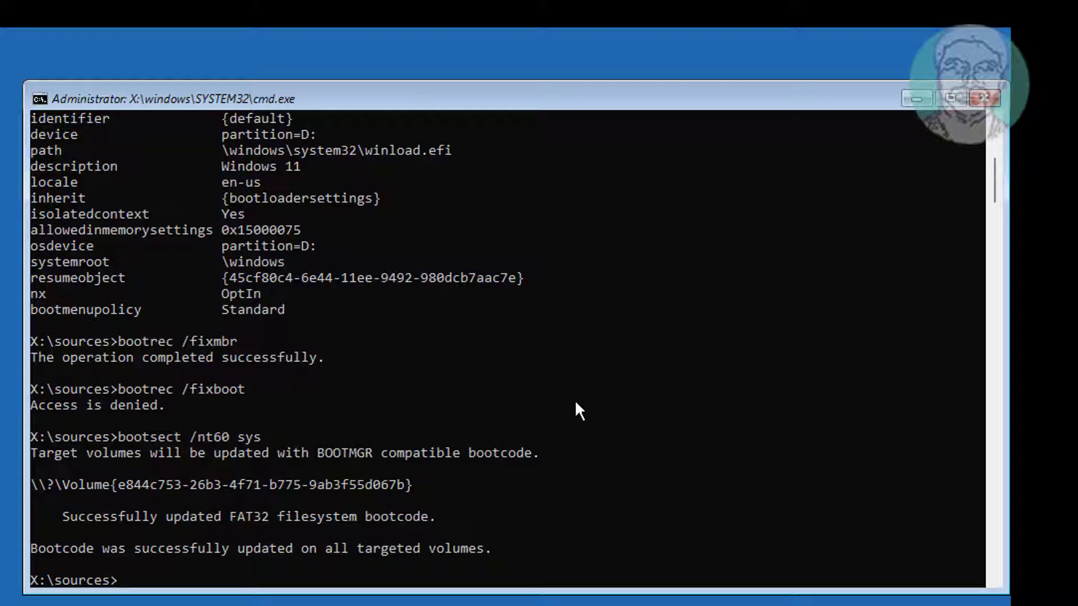
pyautogui.write('bootrec')
pyautogui.write(' /fixboot')
# Step: Rerun bootrec /fixboot successfully and switch the console to drive D:
pyautogui.press('Return')
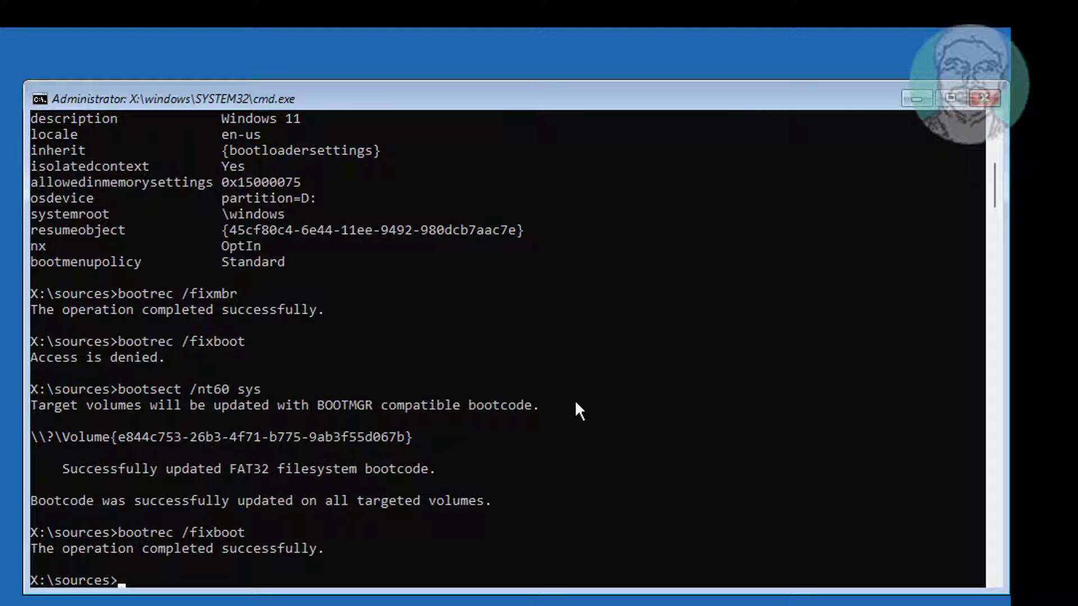
pyautogui.write('d:')
pyautogui.press('Return')
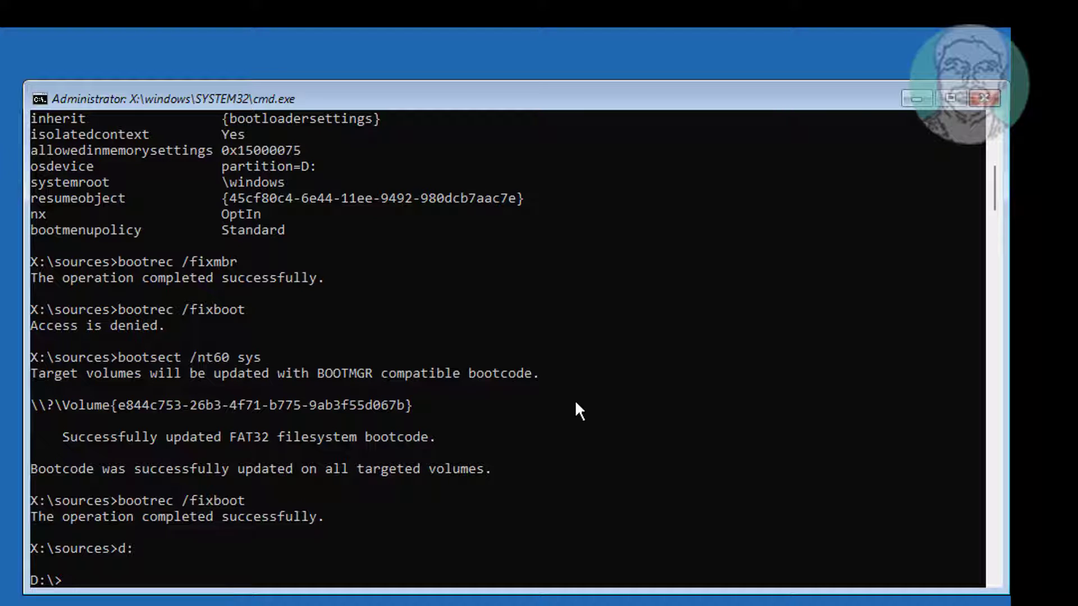
pyautogui.write('chkdsk ')
pyautogui.write('/f /x /r')
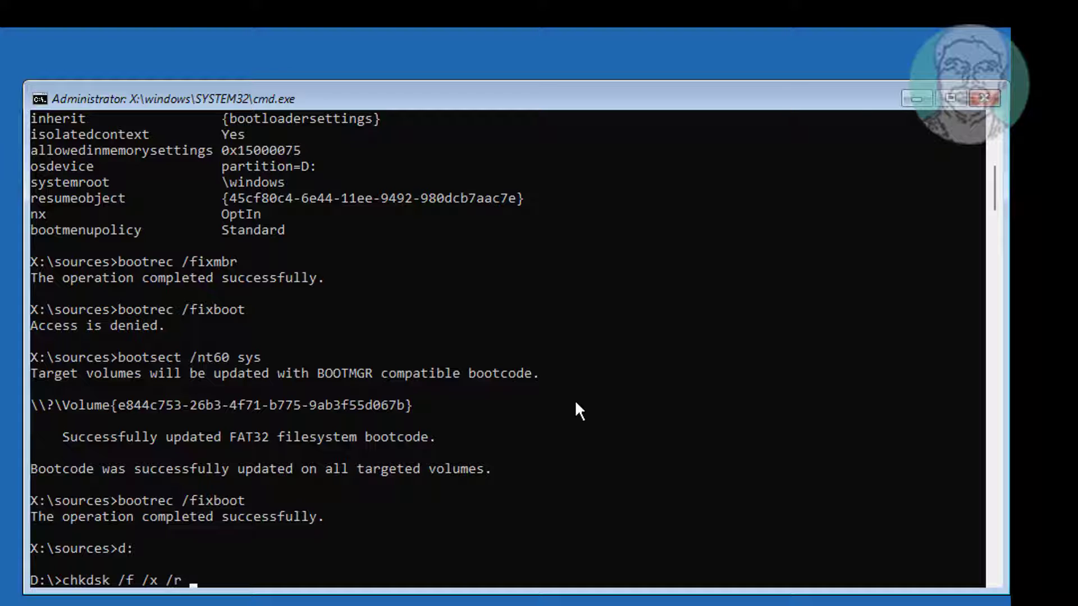
# Step: Run chkdsk /f /x /r on drive D: and wait for all stages to complete
pyautogui.press('Return')
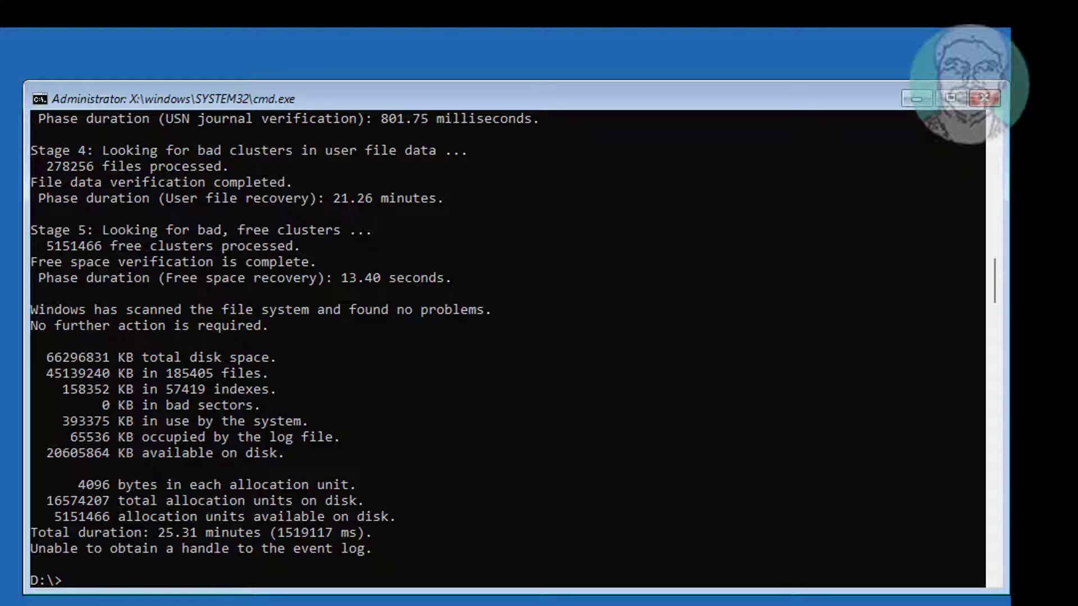
pyautogui.write('ex')
pyautogui.write('it')
# Step: Leave the console and boot into Safe Mode via Advanced options > Startup Settings
pyautogui.press('Return')
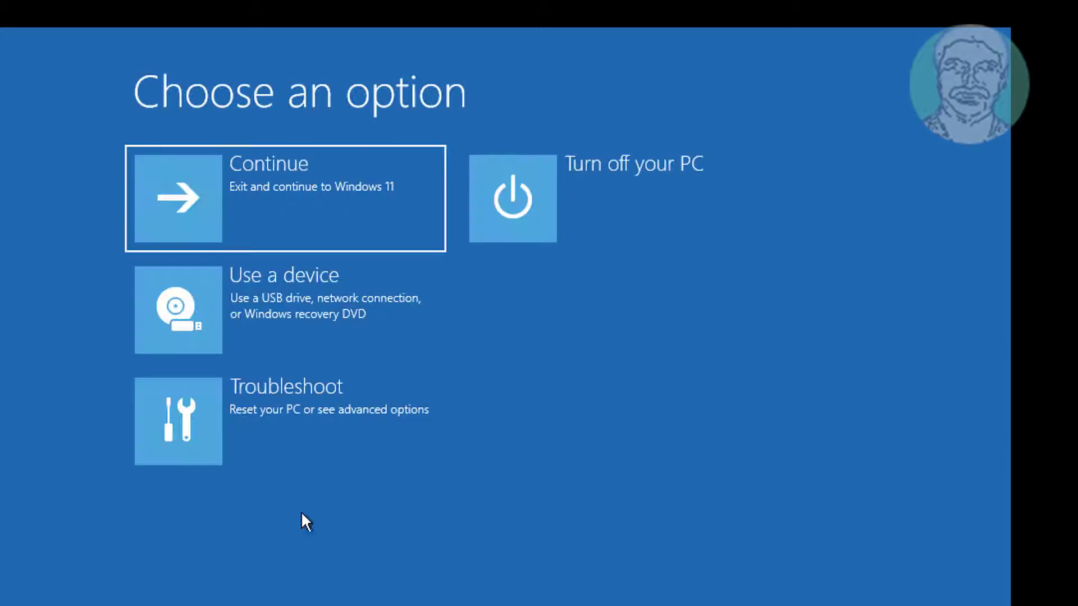
pyautogui.click(317, 429)
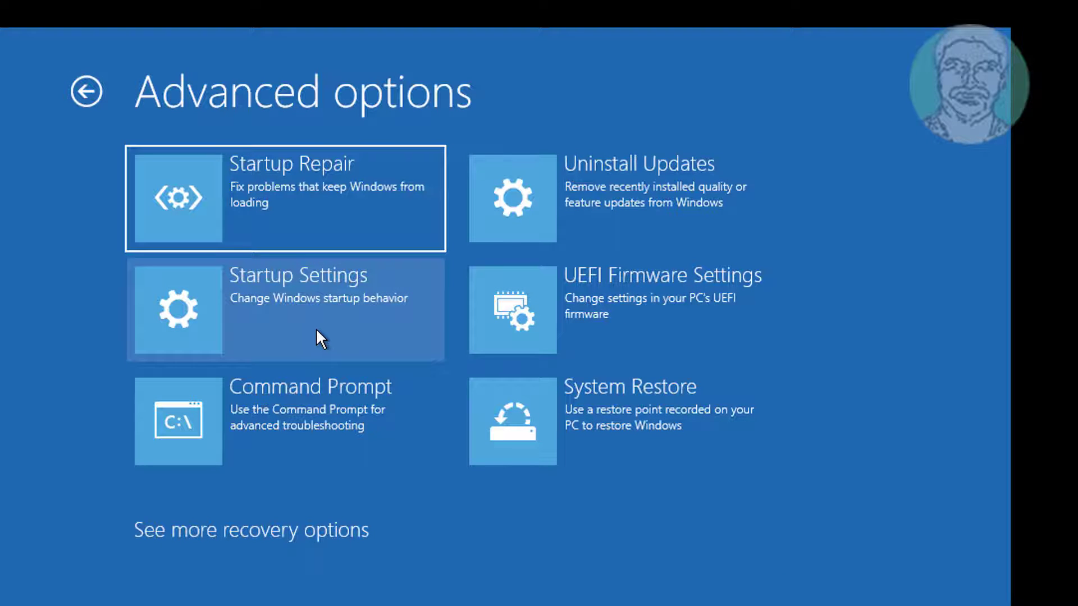
pyautogui.click(300, 311)
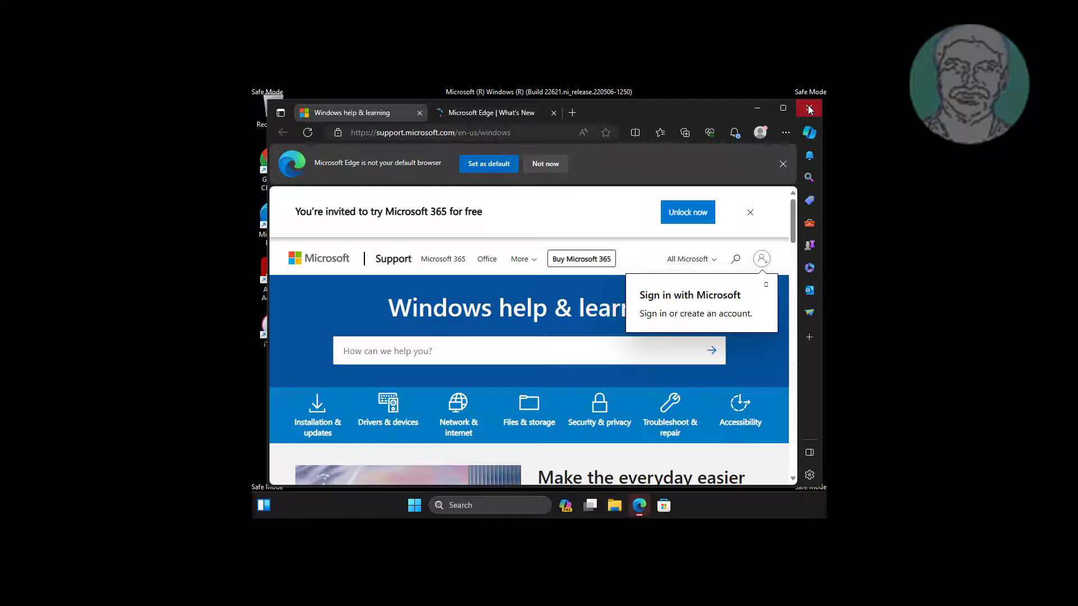
# Step: Close Edge and launch Command Prompt as administrator from the taskbar 'cmd' search
pyautogui.click(809, 109)
pyautogui.click(494, 513)
pyautogui.write('c')
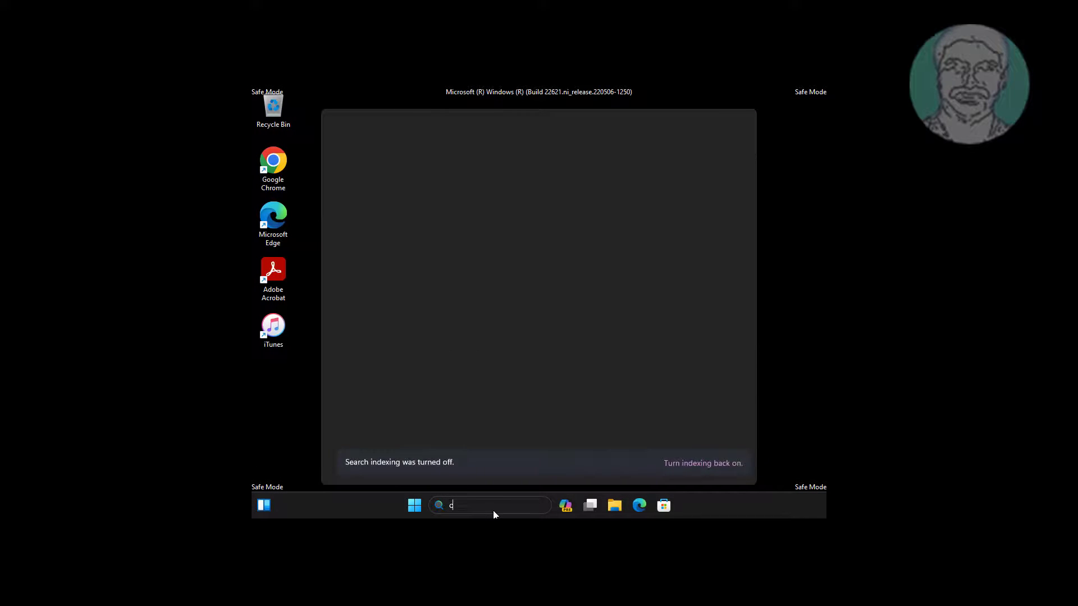
pyautogui.write('md')
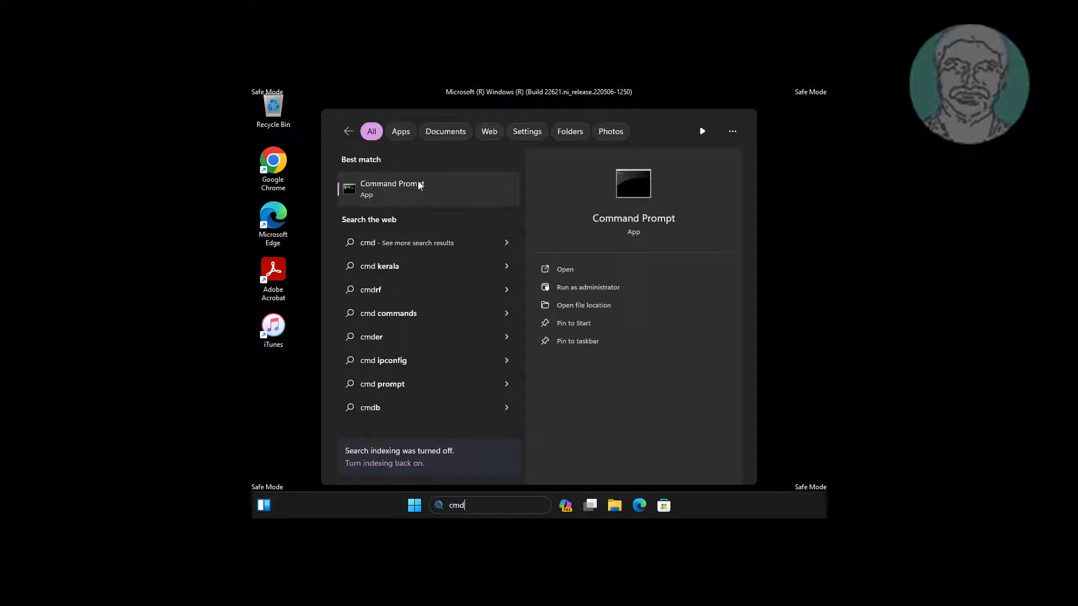
pyautogui.rightClick(417, 184)
pyautogui.click(475, 201)
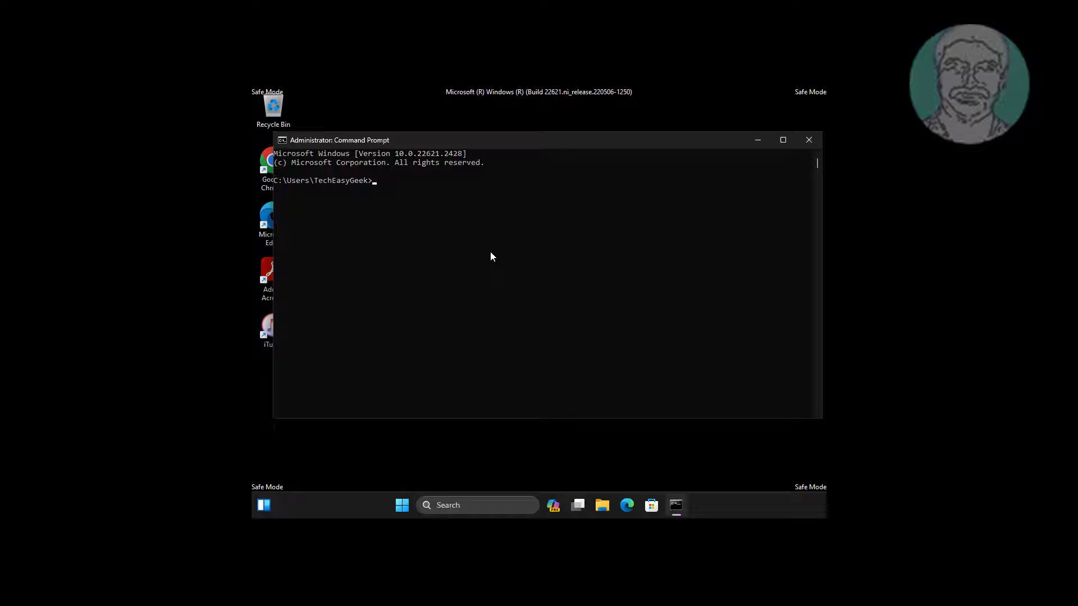
pyautogui.write('dis')
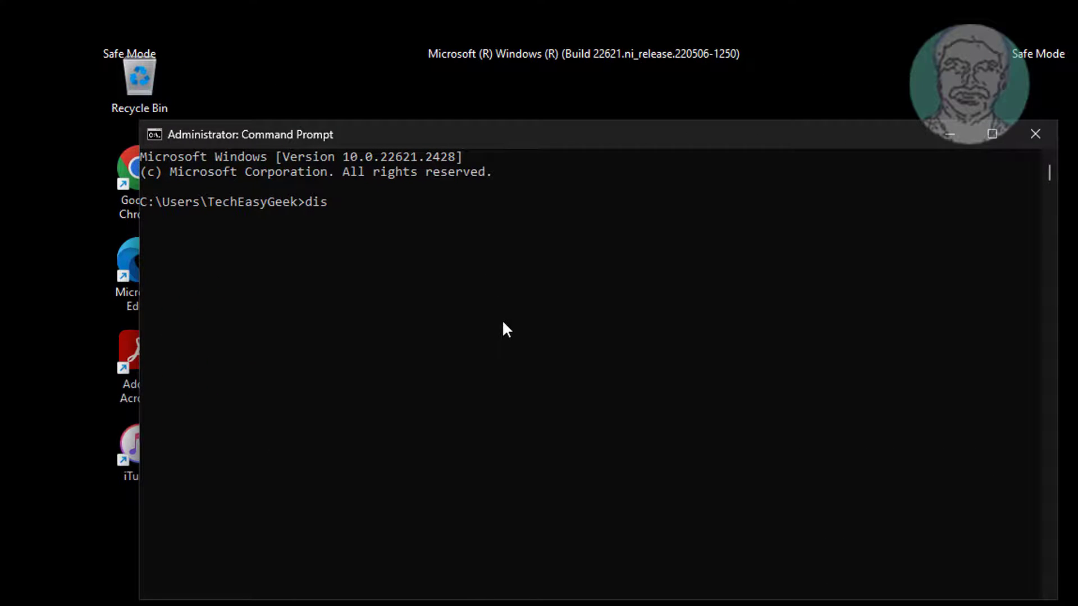
pyautogui.write('m')
pyautogui.write(' /')
pyautogui.write('online')
pyautogui.write(' /cleanup')
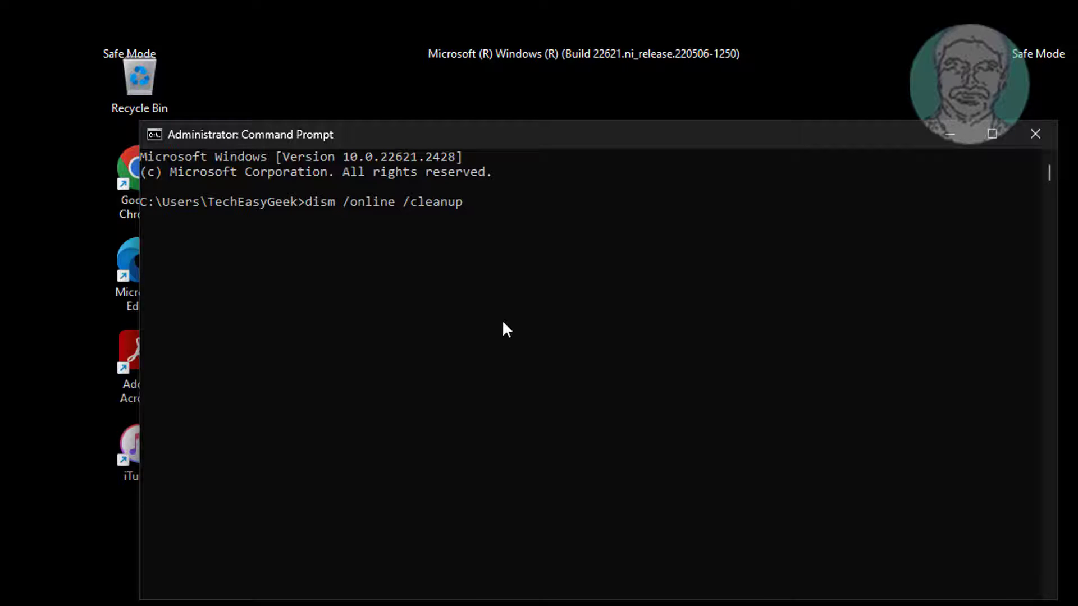
pyautogui.write('-image ')
pyautogui.write('/restorehe')
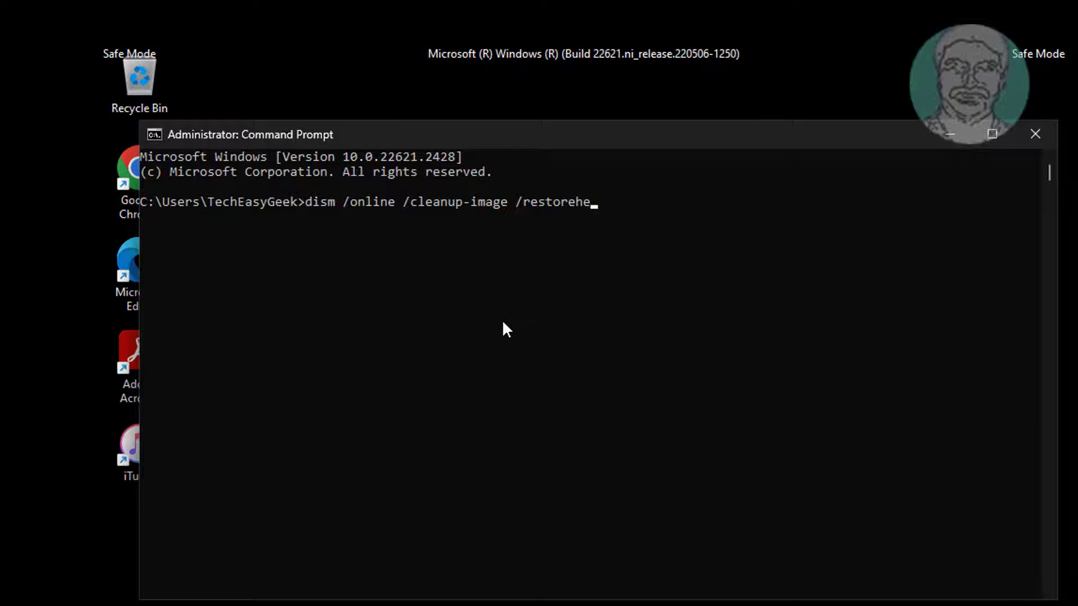
pyautogui.write('alth')
# Step: Run dism /online /cleanup-image /restorehealth until it fails with error 0x800f081f
pyautogui.press('Return')
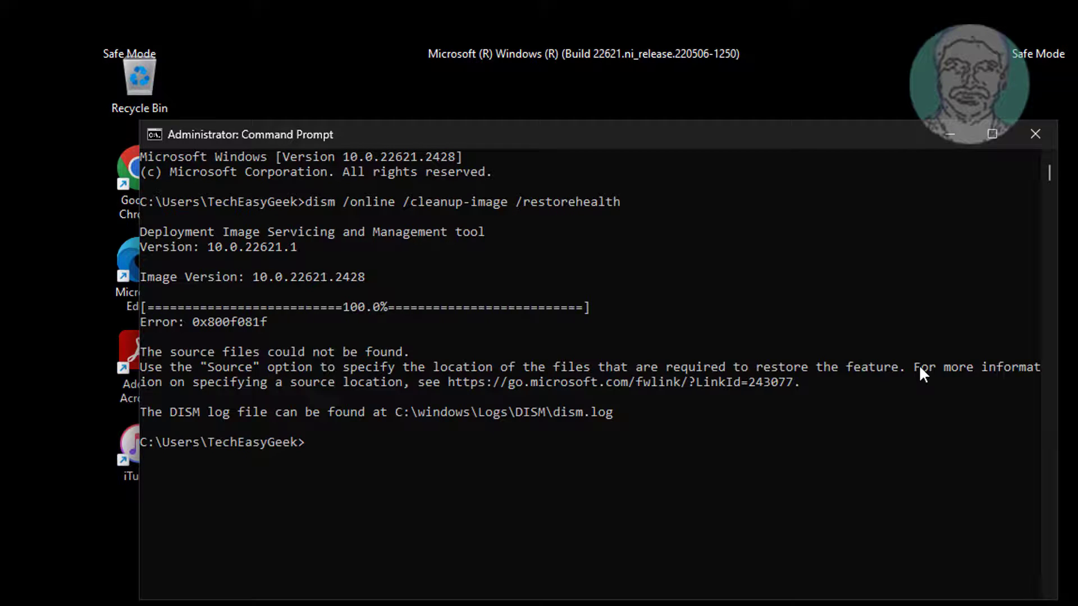
pyautogui.write('ex')
pyautogui.write('it')
# Step: Exit Command Prompt and restart Windows into recovery from the Start menu power options
pyautogui.press('Return')
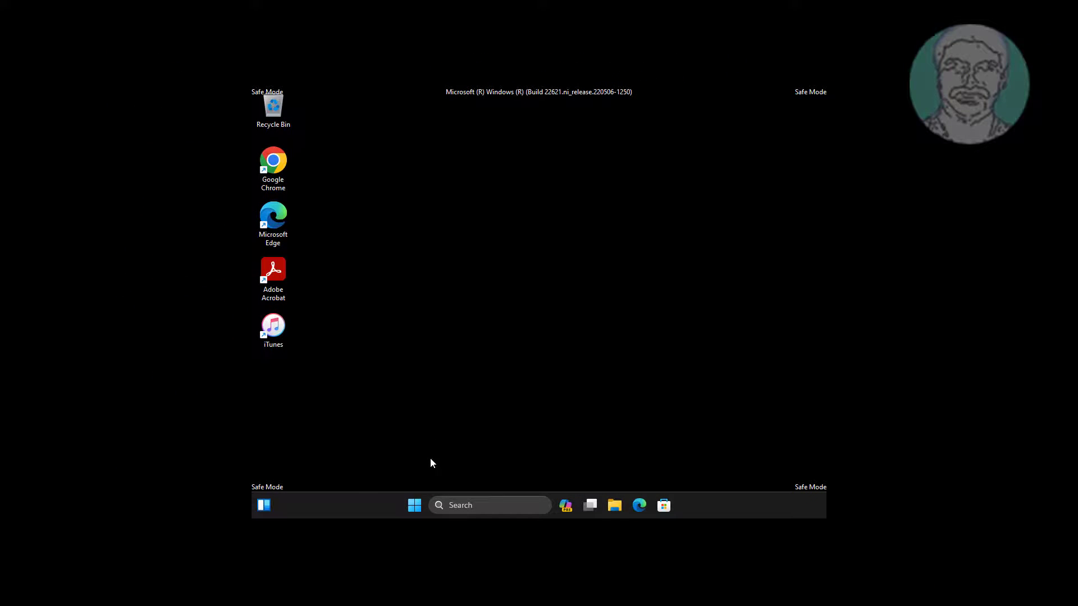
pyautogui.click(414, 506)
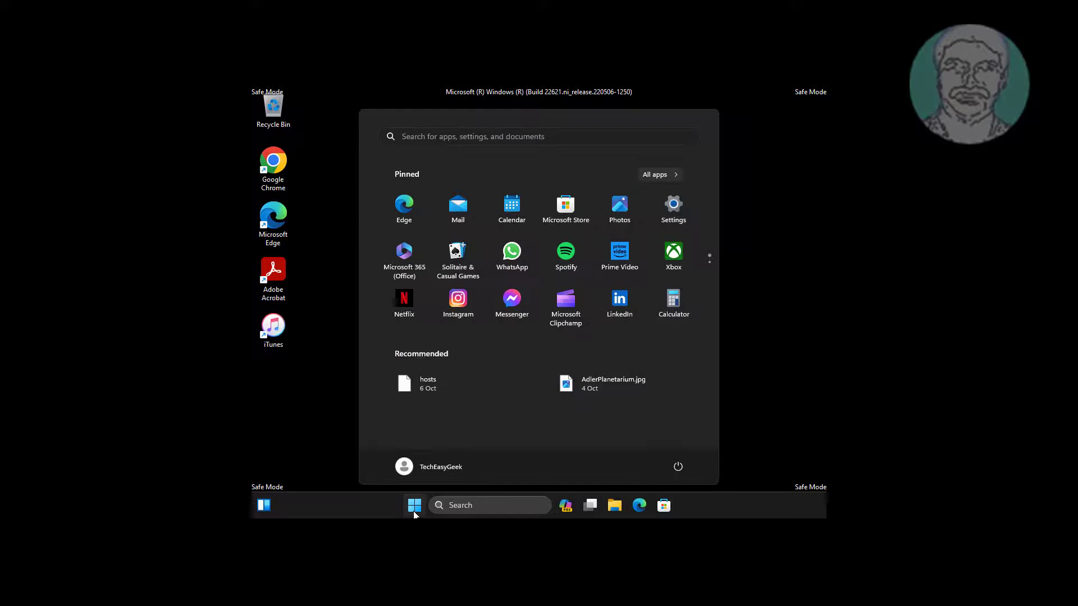
pyautogui.click(679, 467)
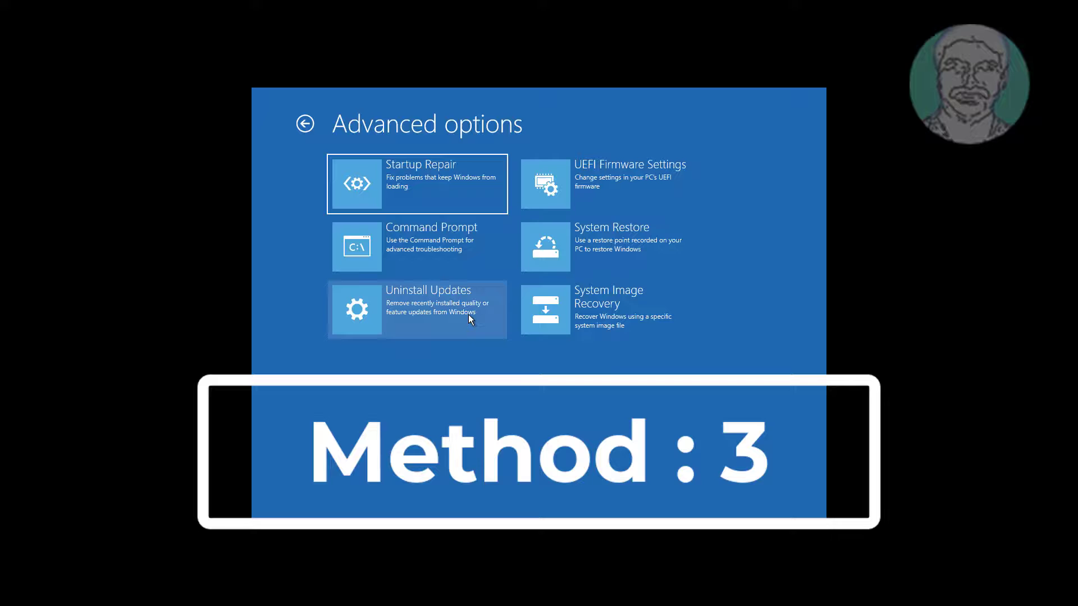
# Step: Restore Windows 11 to the third restore point, 10/17/2023 8:12:43 PM, and confirm
pyautogui.click(620, 233)
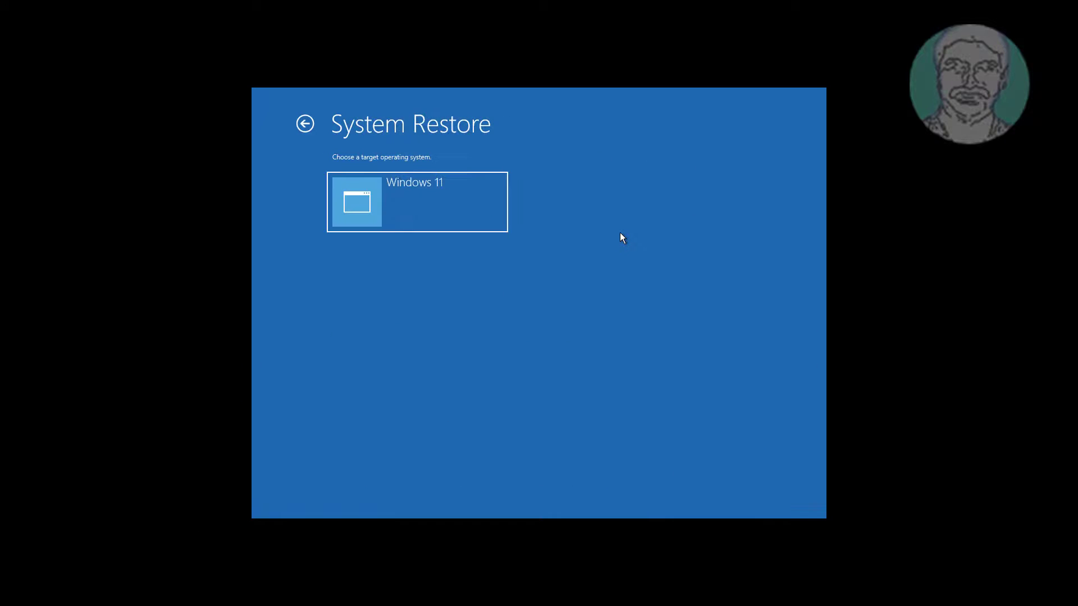
pyautogui.click(470, 219)
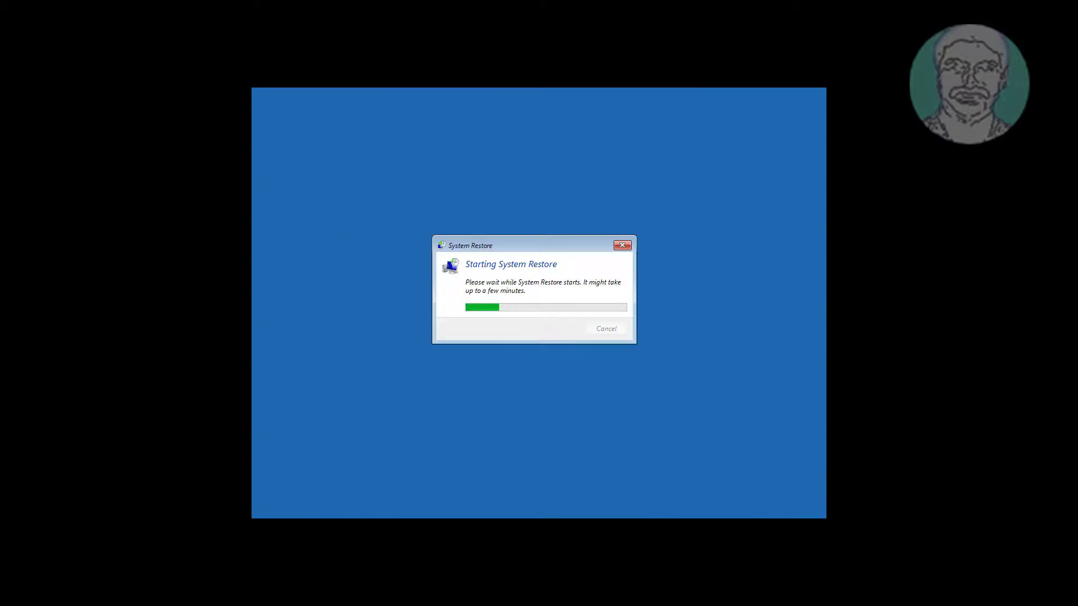
pyautogui.click(632, 418)
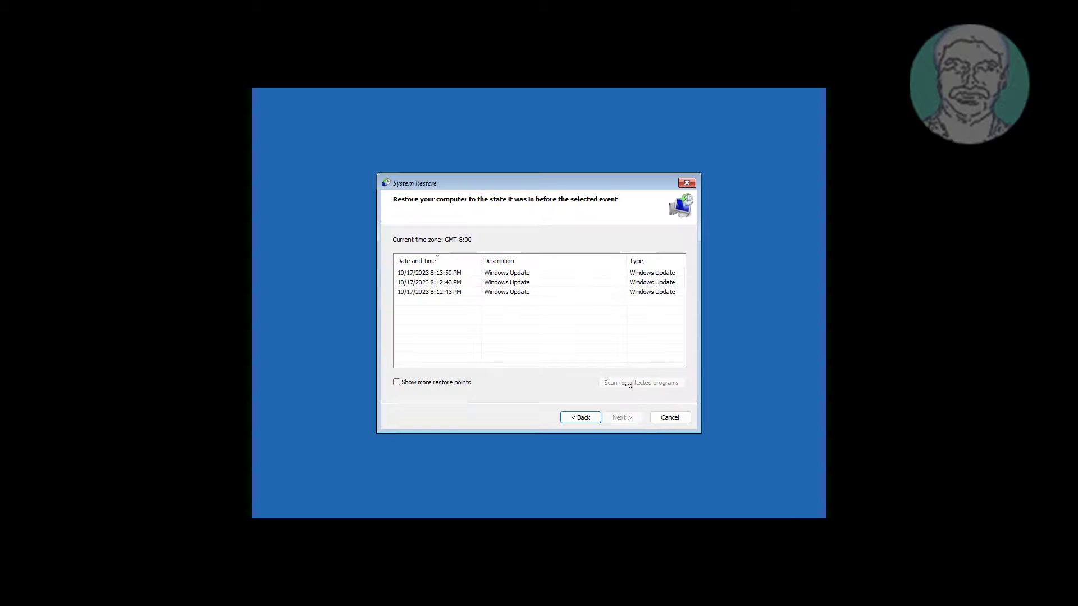
pyautogui.click(441, 293)
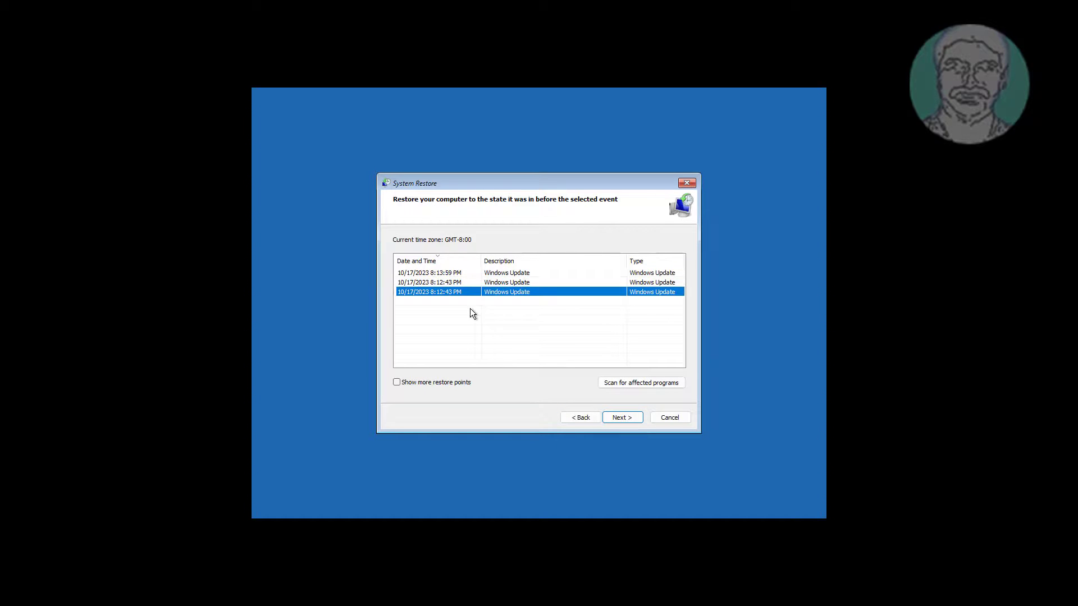
pyautogui.click(639, 419)
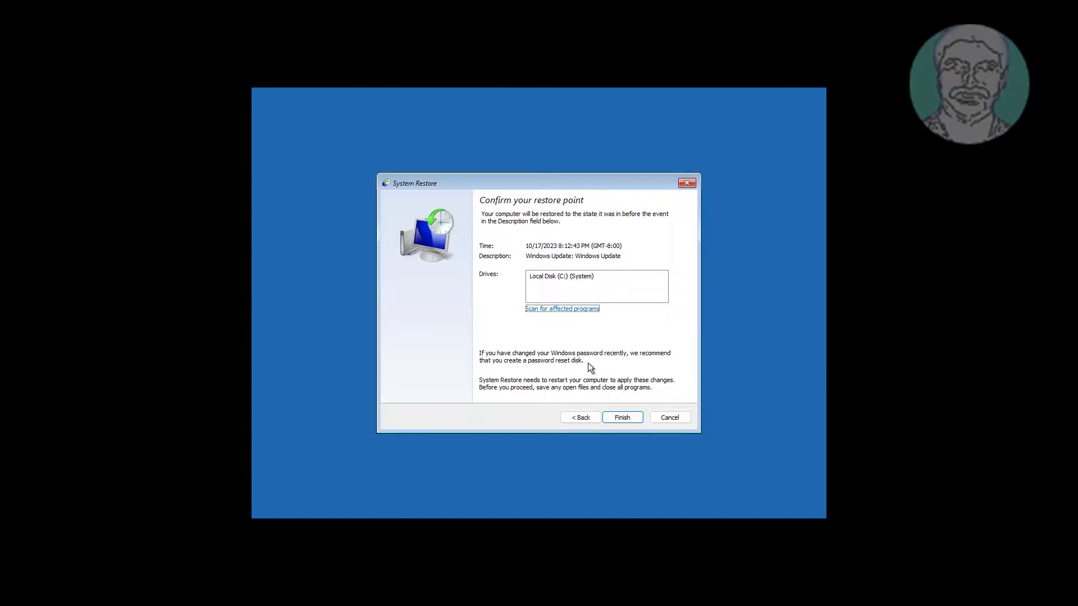
pyautogui.click(629, 419)
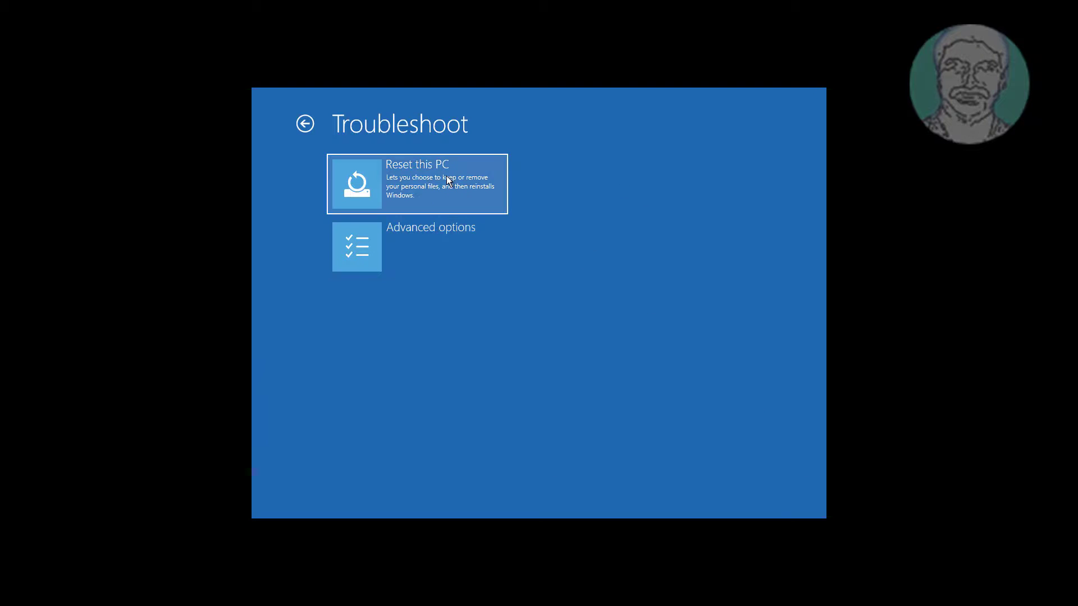
# Step: Start Reset this PC with Keep my files and choose Local reinstall
pyautogui.click(447, 179)
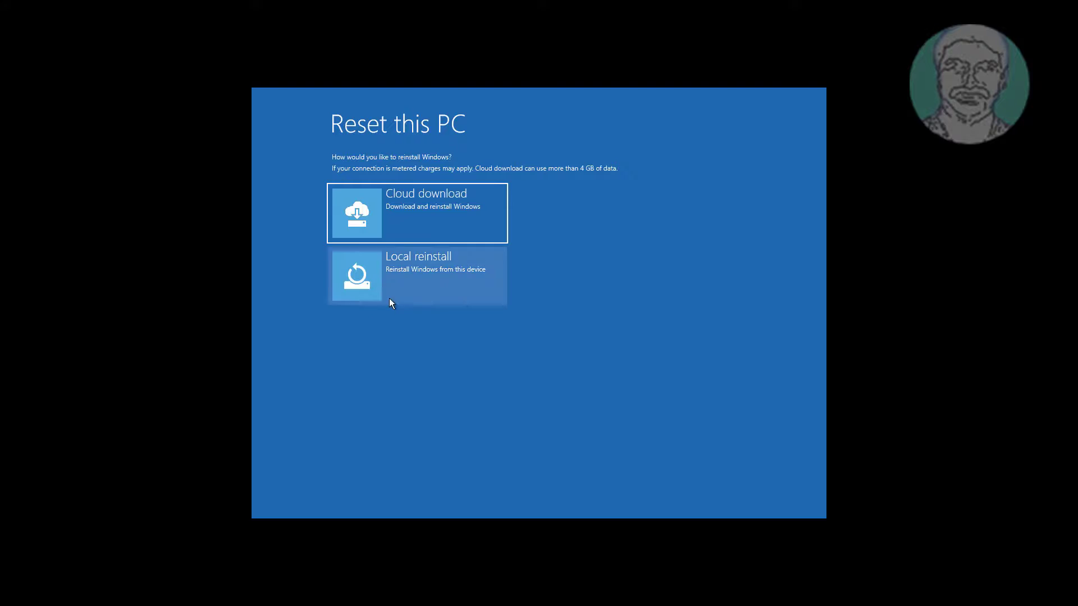
pyautogui.click(470, 282)
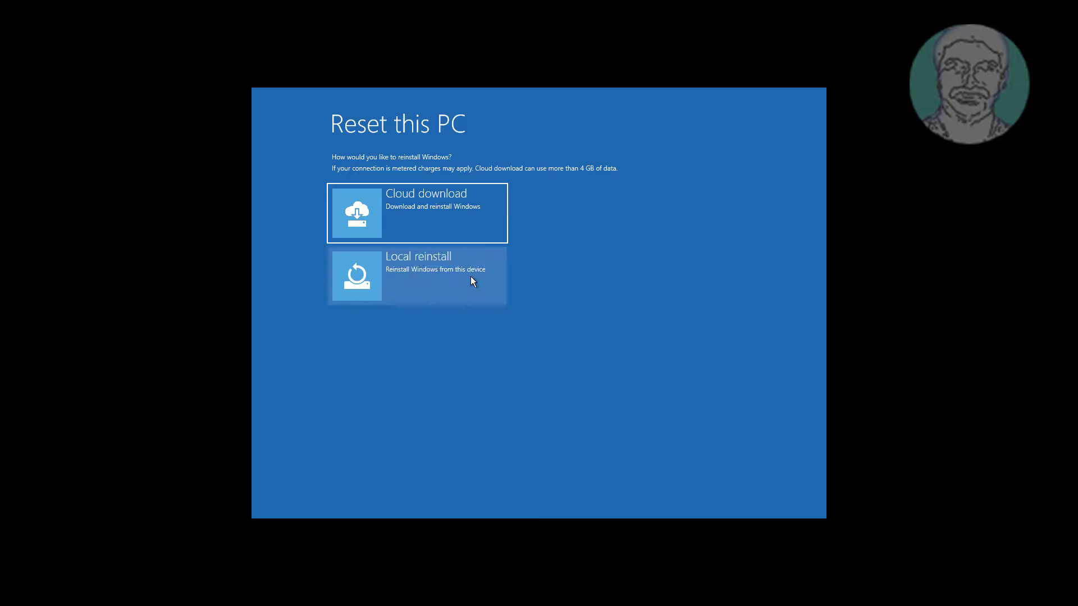